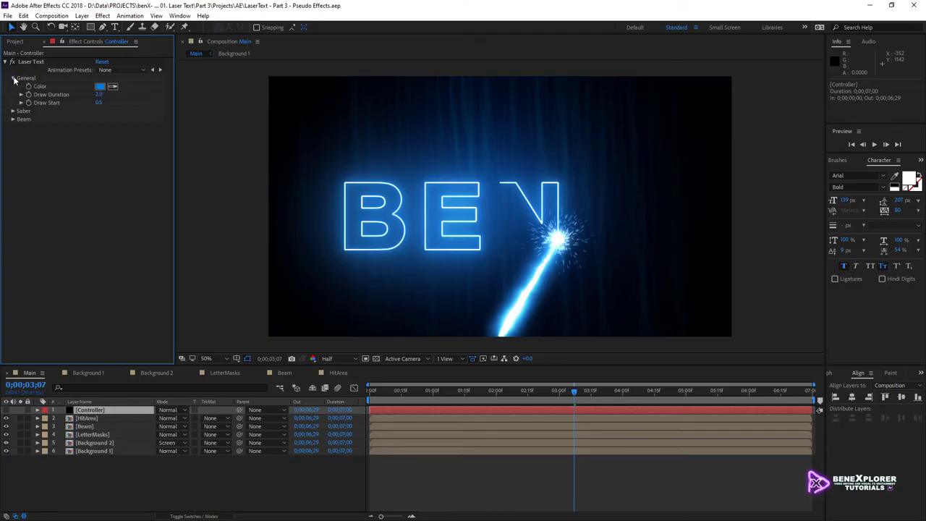
Step: Expand Saber and Beam, then change the Laser Text General Color from blue to green
click(12, 112)
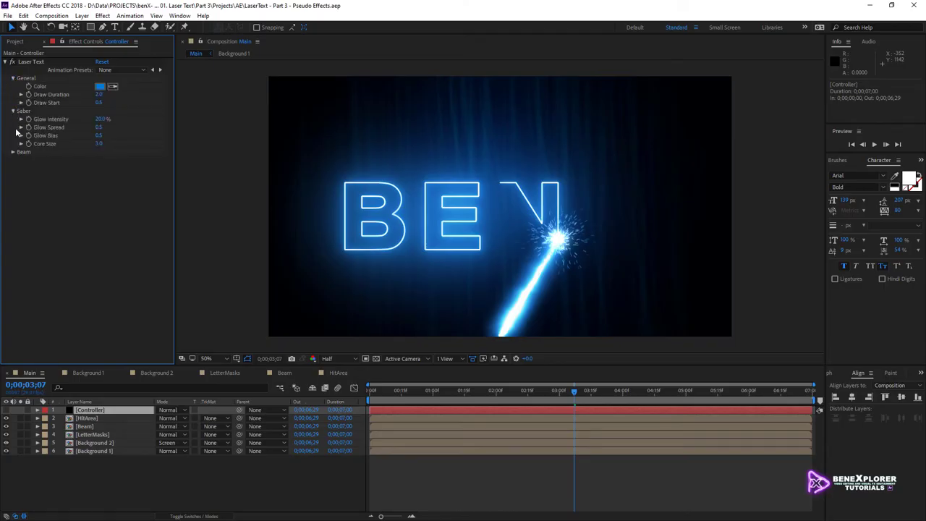
click(12, 153)
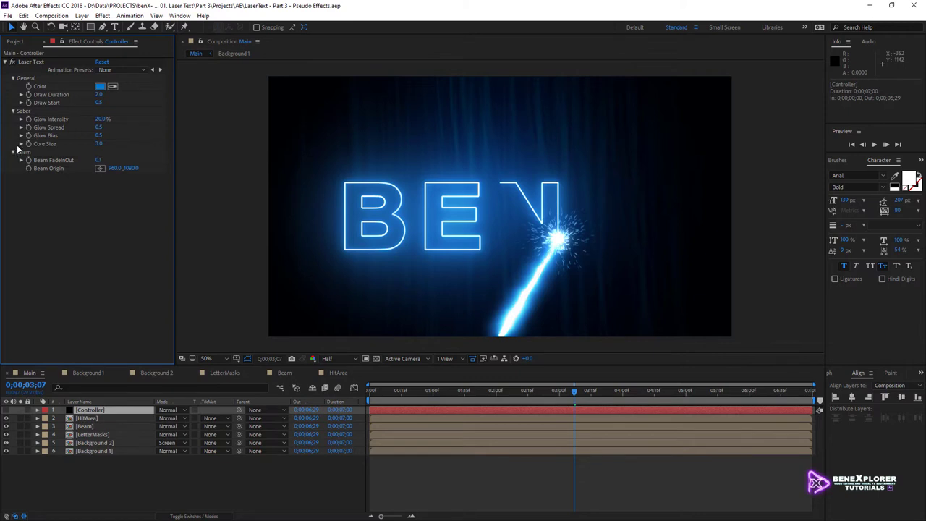
click(100, 87)
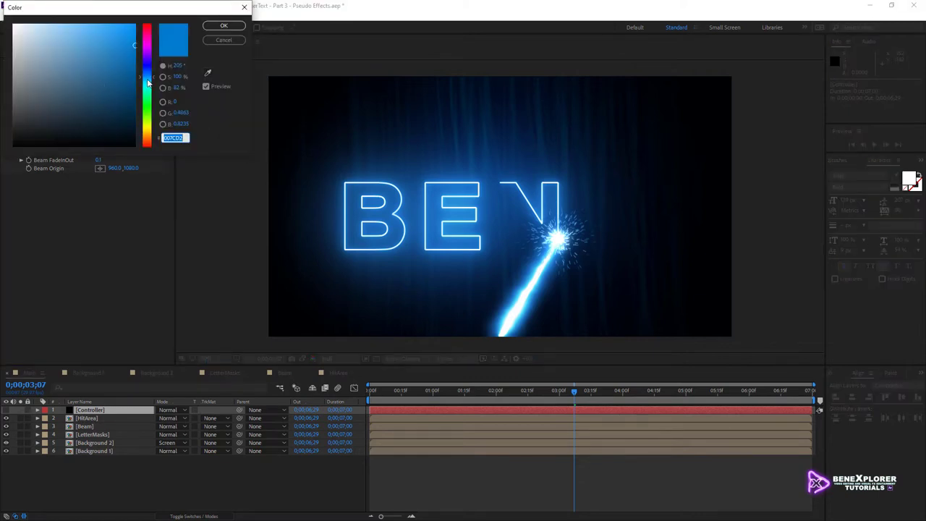
drag(147, 83, 151, 105)
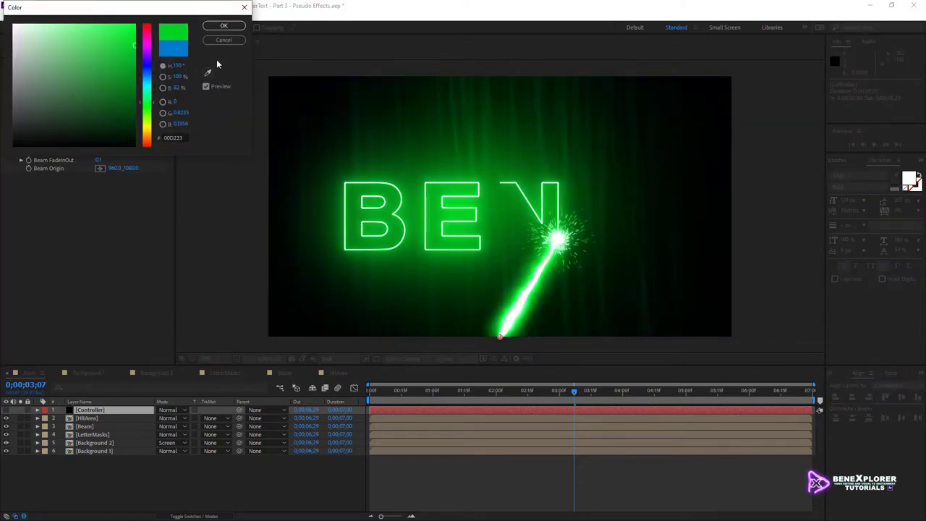
click(228, 26)
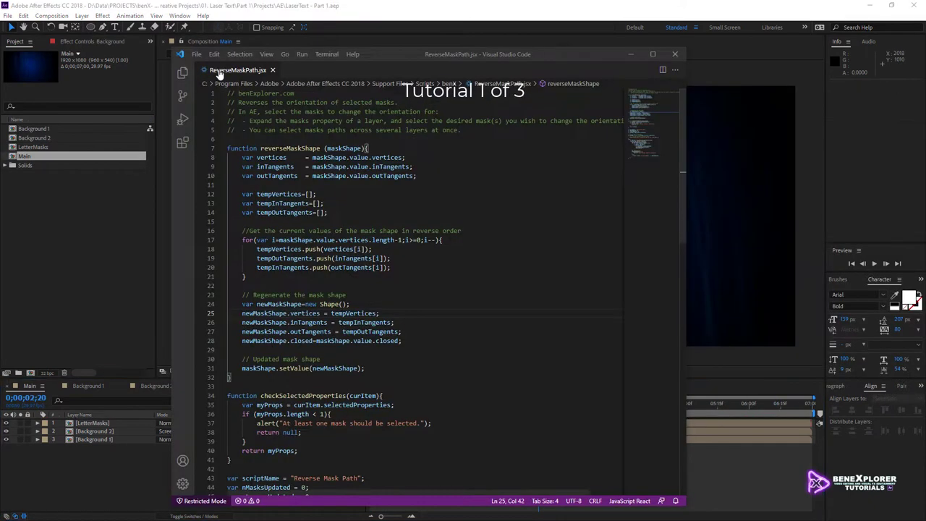
Step: Play the Main comp preview and stop at 0;00;04;18 with BENX fully drawn
scroll(659, 129, down, 4)
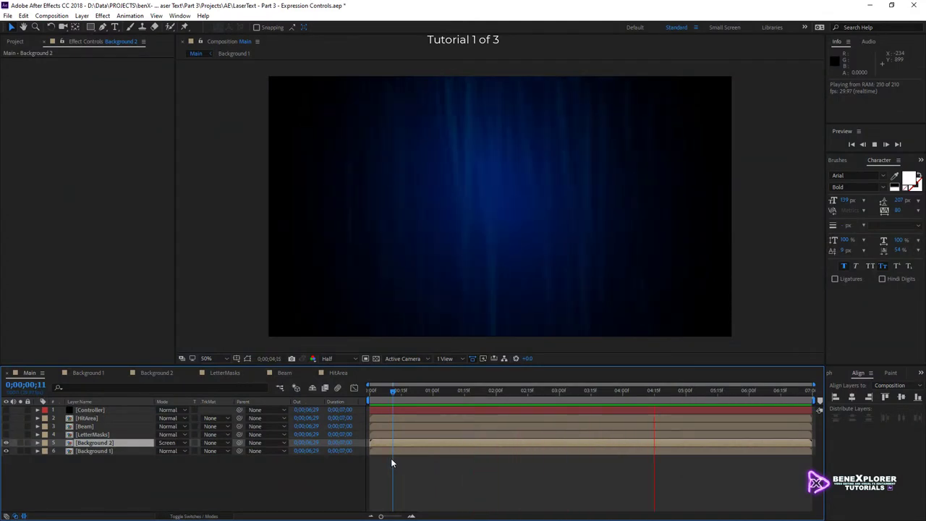
click(391, 461)
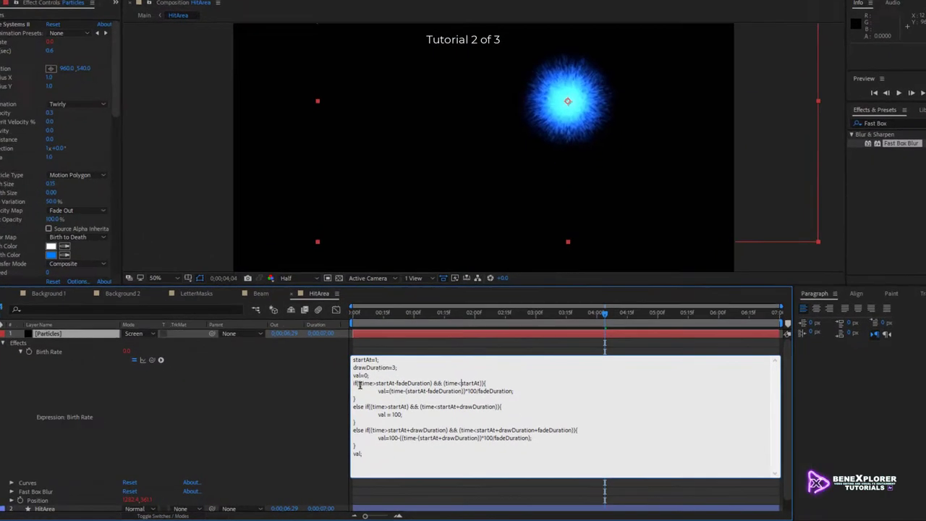
Step: Delete '(time>startAt-fadeDuration) &&' and its extra parentheses from line 4, then select line 5's fade-in expression
drag(360, 379, 444, 379)
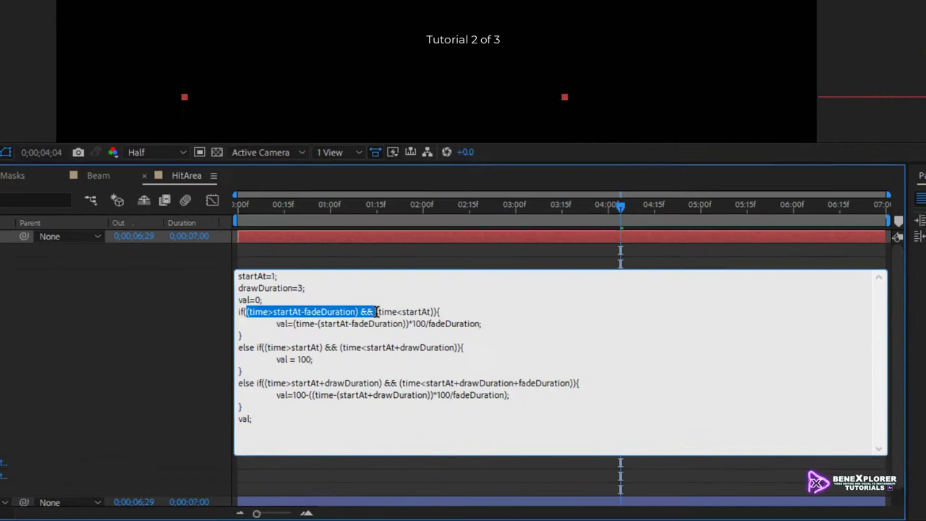
key(BackSpace)
key(Delete)
click(300, 312)
key(BackSpace)
drag(295, 324, 483, 324)
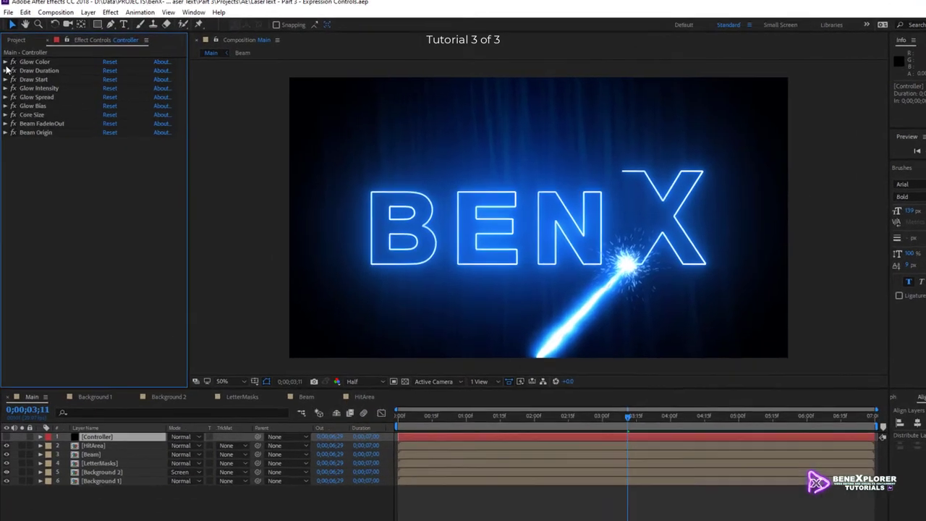
Step: Expand Glow Color, Draw Duration, Draw Start and Core Size, and set Glow Color to green 1BFF00
click(5, 61)
click(5, 89)
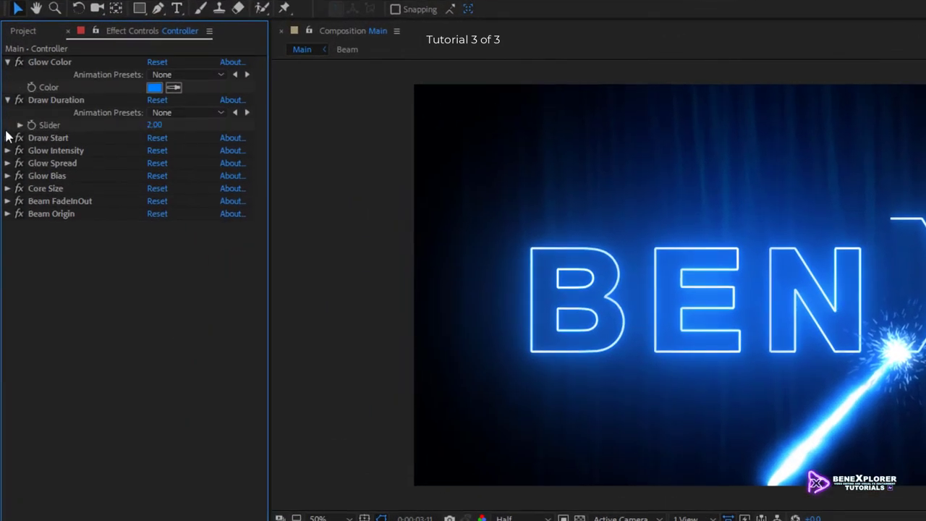
click(8, 138)
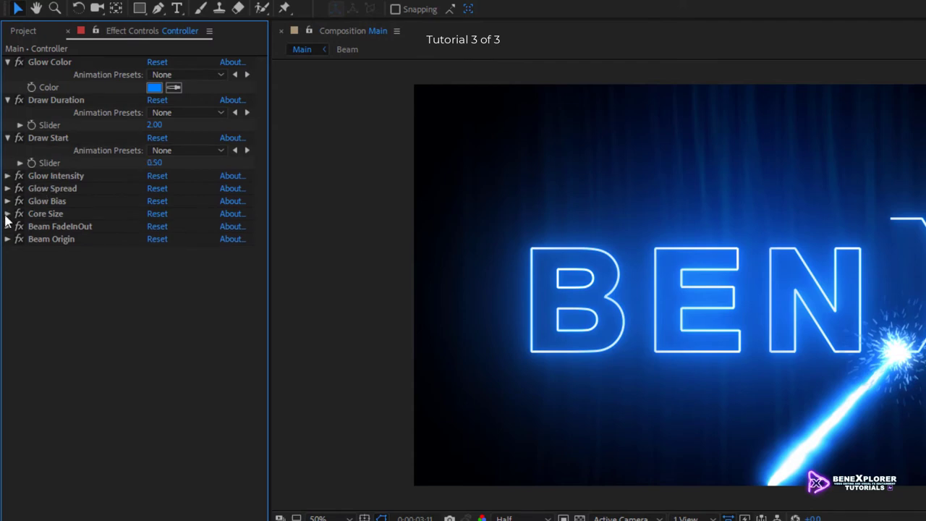
click(8, 214)
click(154, 86)
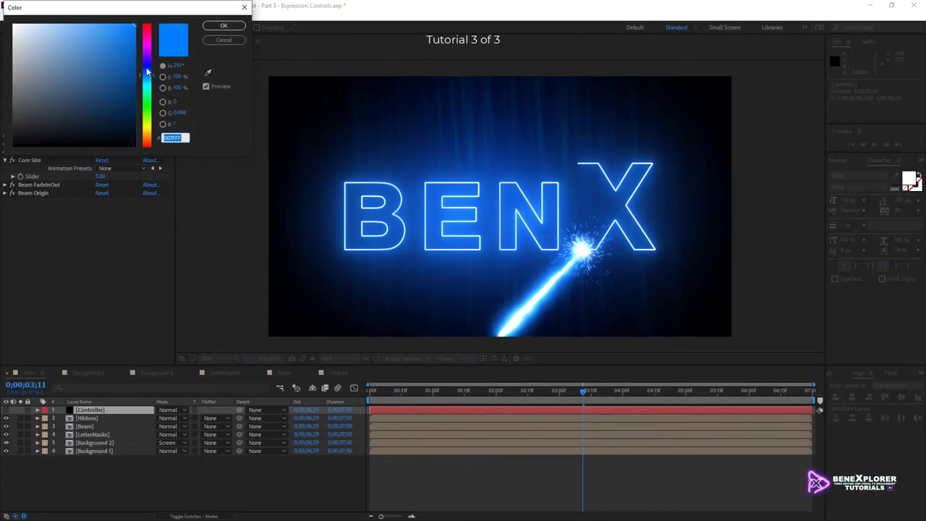
click(224, 109)
drag(143, 100, 142, 110)
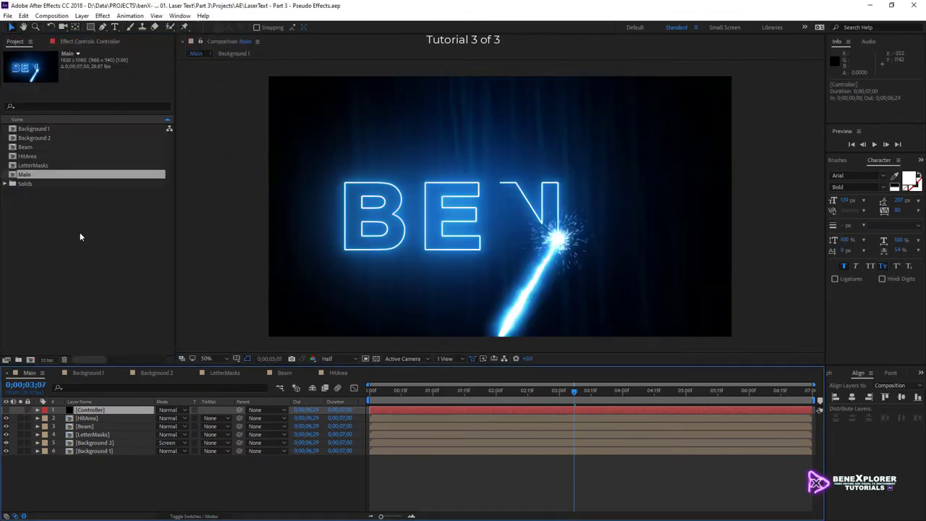
Step: Expand the controller's Laser Text General, Glow and Beam groups and set the laser colour to green
click(91, 42)
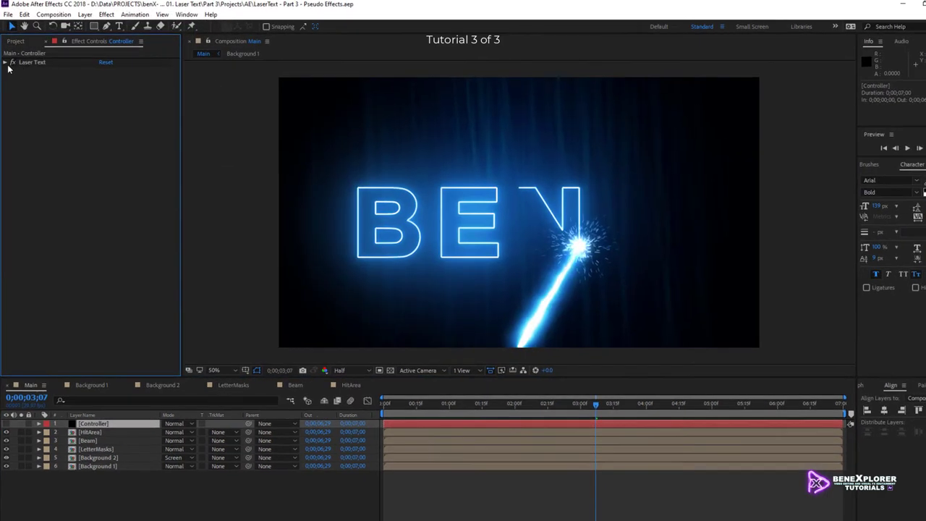
click(4, 62)
click(14, 77)
click(22, 157)
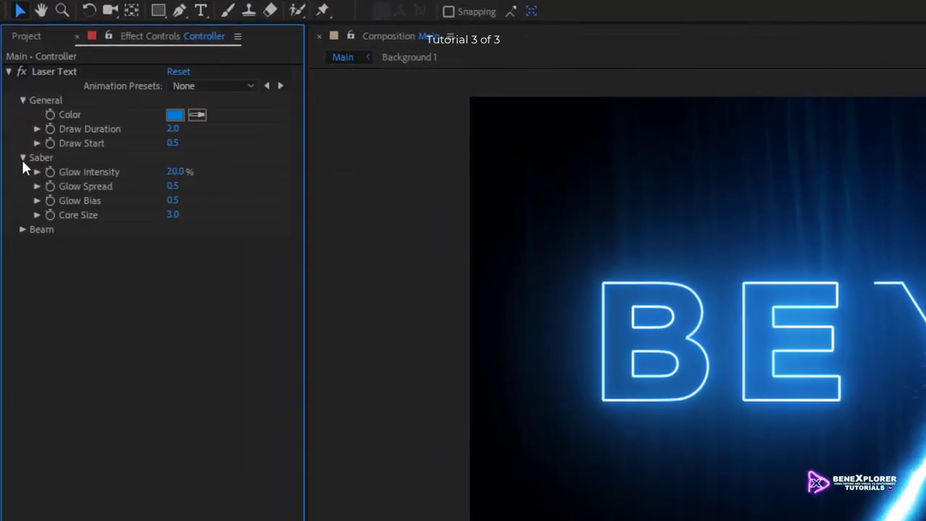
click(22, 229)
click(175, 114)
click(239, 134)
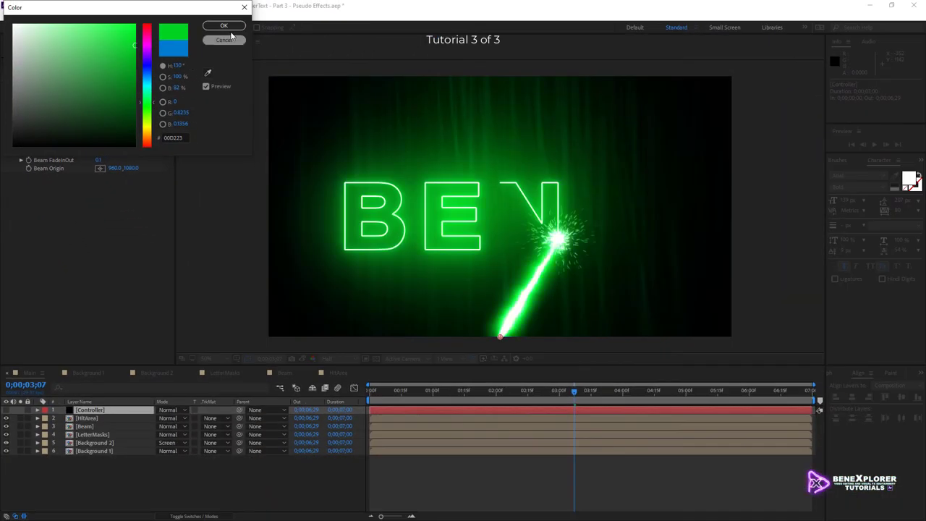
click(224, 26)
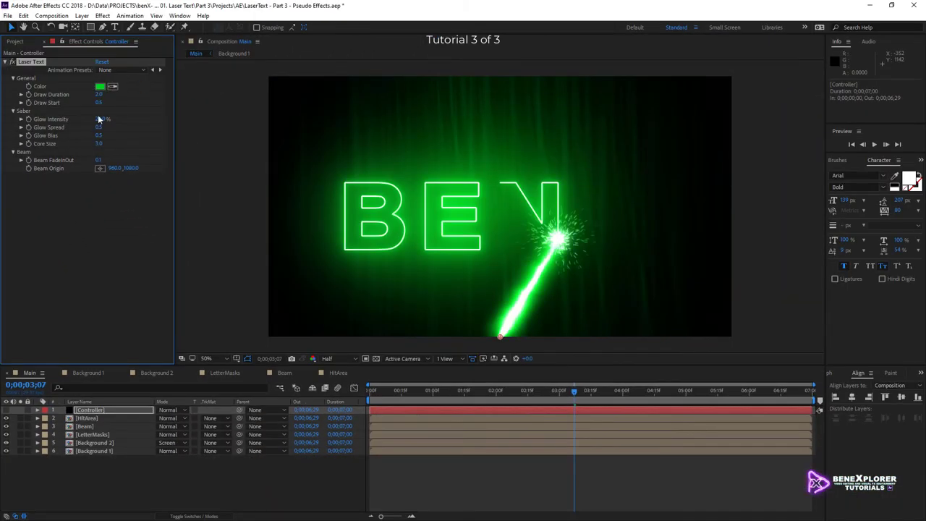
Step: Set Glow Intensity 5 and Glow Spread 0.5, commit bias and core size, and swing Beam Origin X to about 2022
text(5)
key(Tab)
text(0.5)
key(Tab)
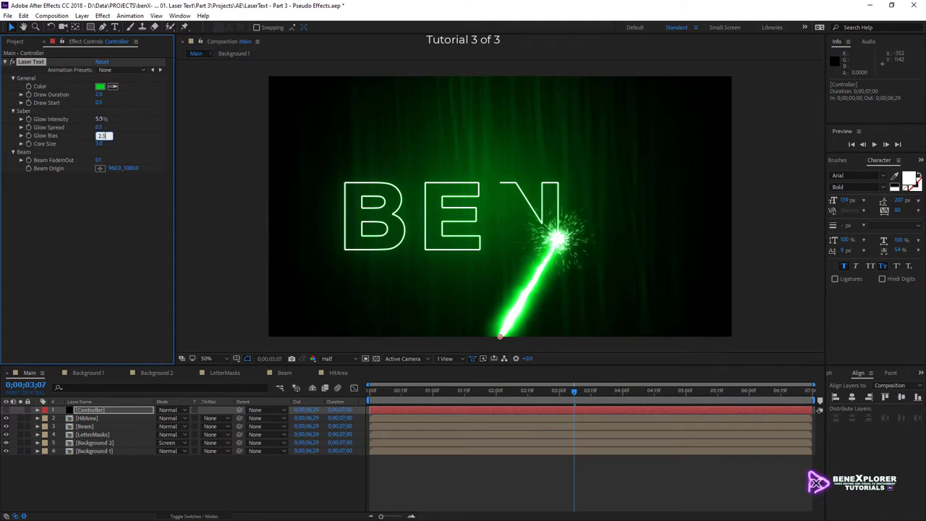
key(Tab)
key(Return)
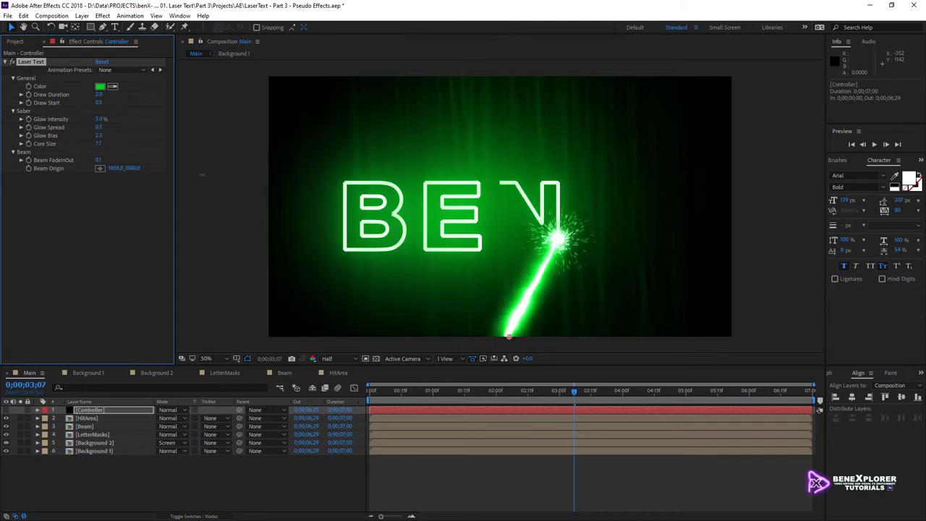
drag(123, 168, 1, 166)
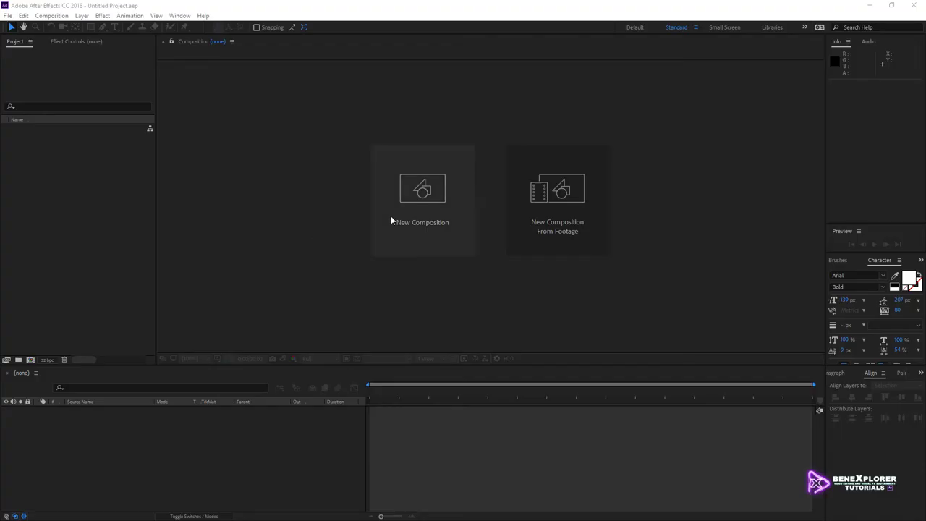
Step: Create Comp 1 at 1920×1080, add Black Solid 1, and browse the Effect menu categories
click(394, 204)
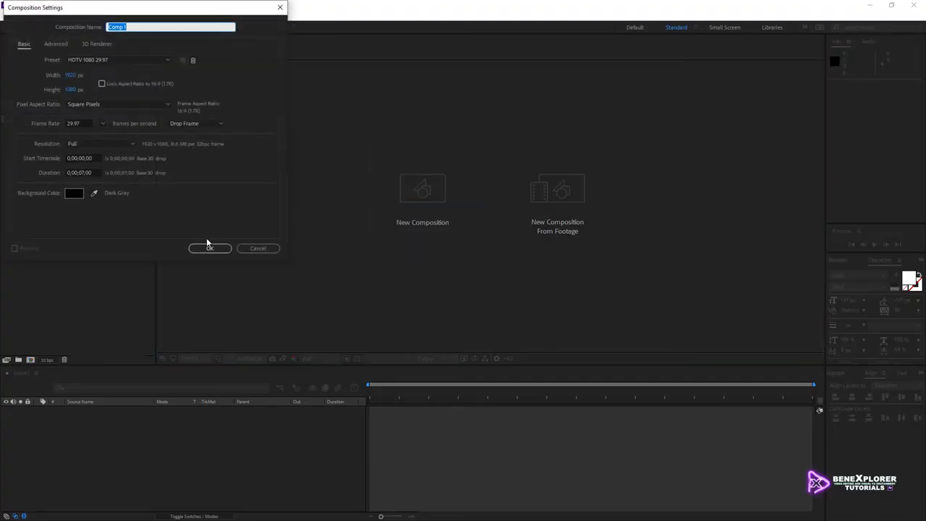
click(209, 248)
click(82, 15)
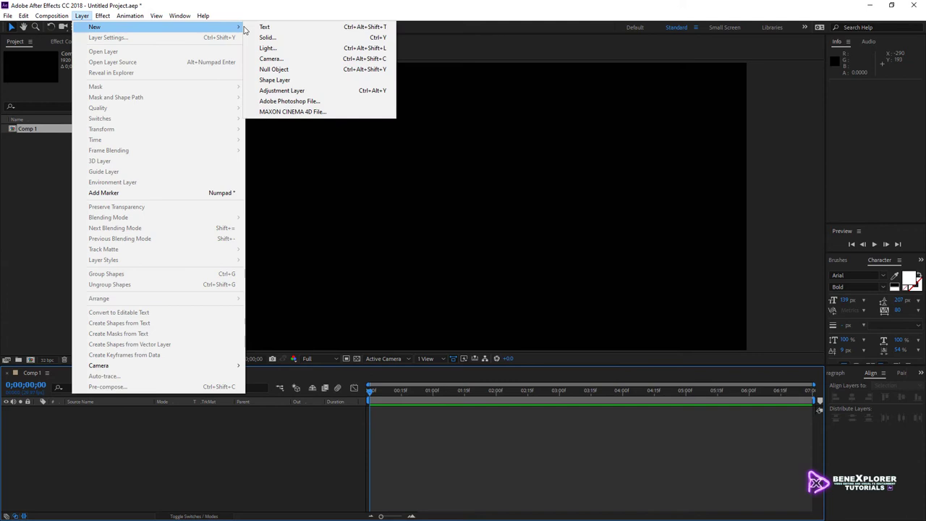
click(267, 37)
click(157, 197)
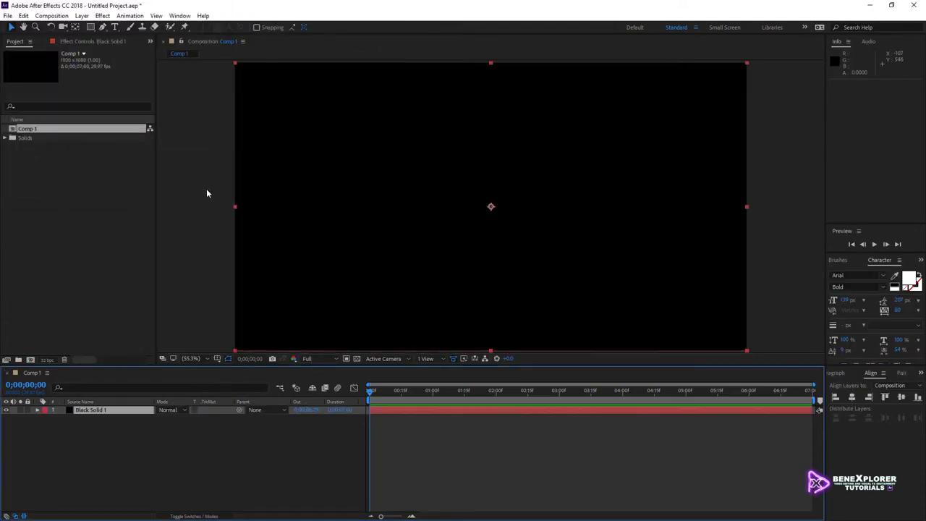
click(102, 15)
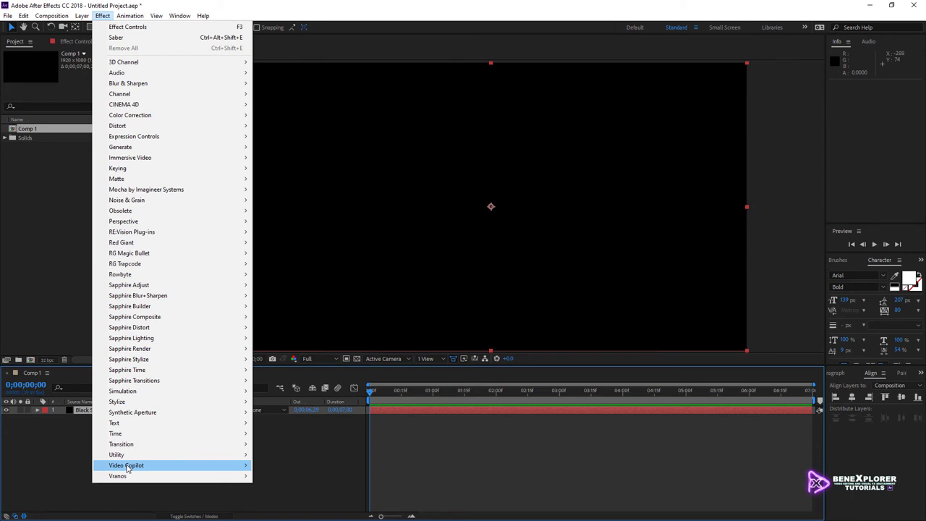
mouse_move(128, 468)
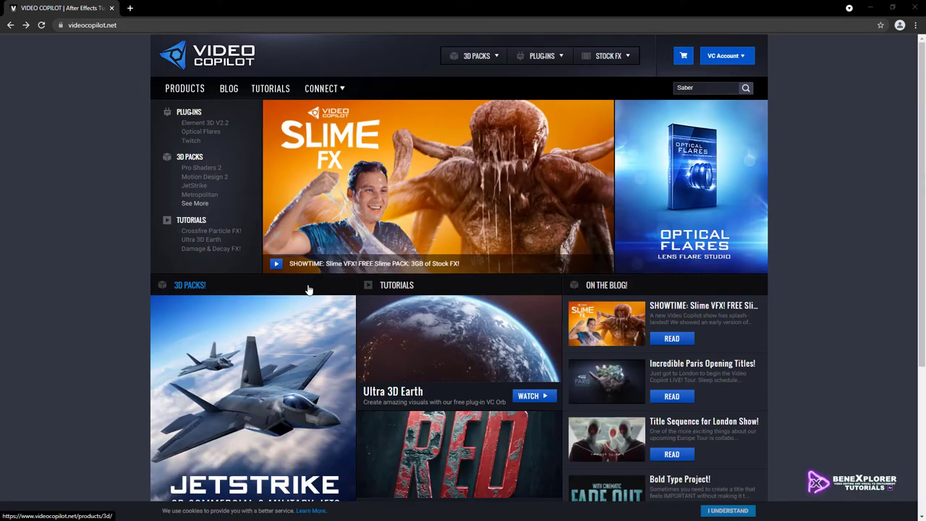
Step: Reload the videocopilot.net home page to clear the Saber search, then scroll down and back up
click(133, 25)
key(Return)
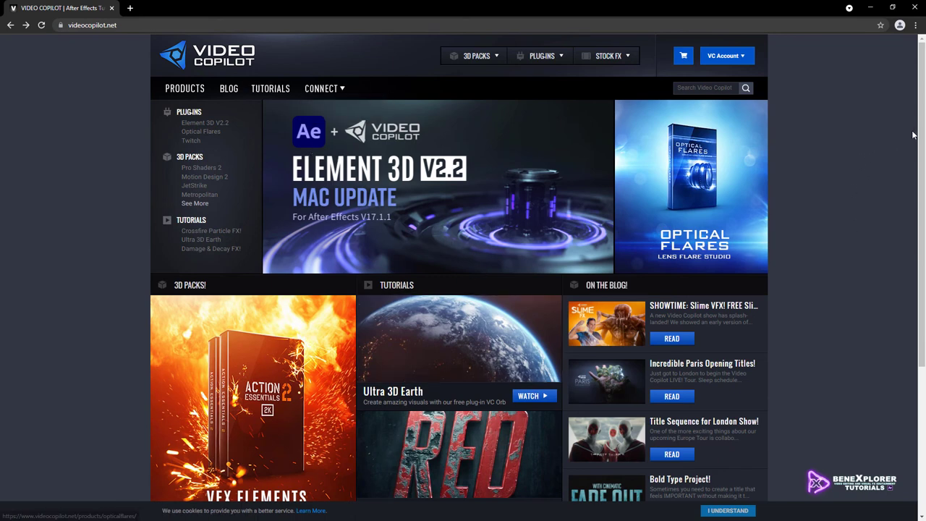
scroll(913, 135, down, 3)
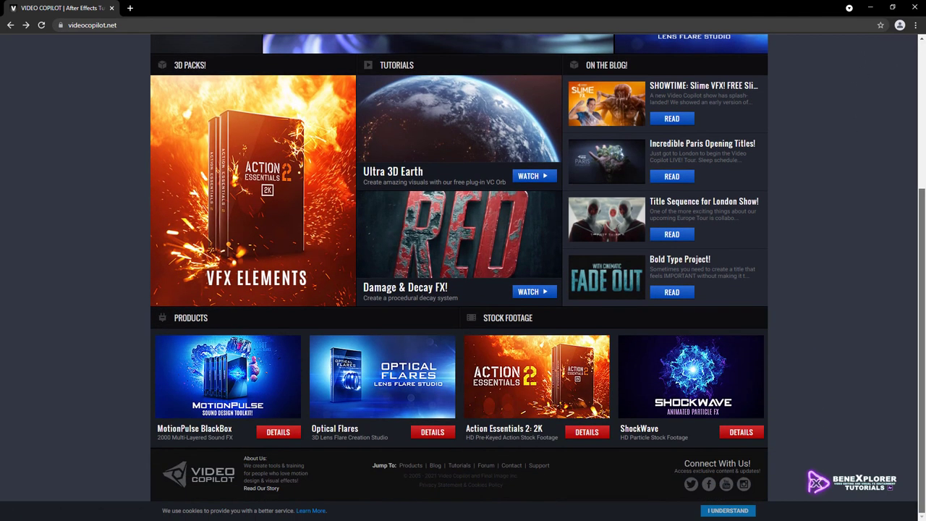
scroll(391, 104, up, 3)
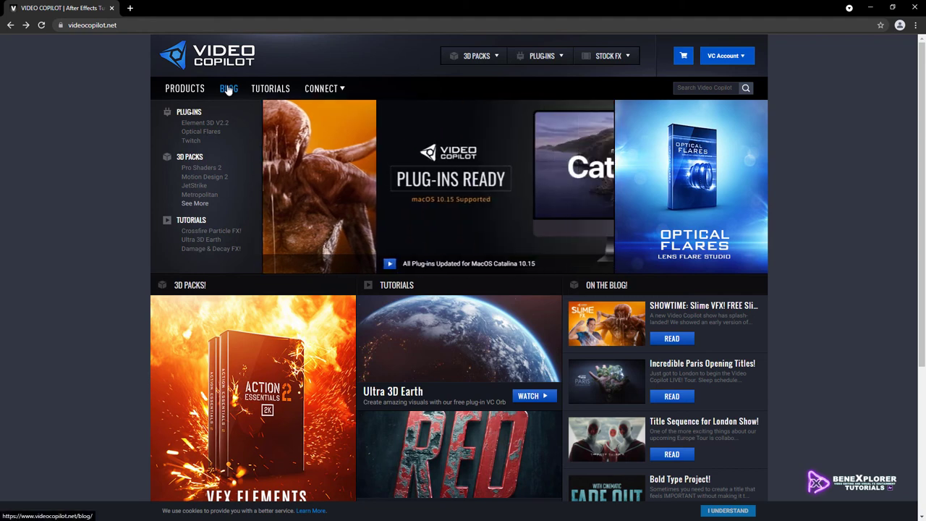
Step: Search the Video Copilot blog for Saber, then run SaberInstaller_1.0.39_Win.exe and proceed through installation
click(228, 89)
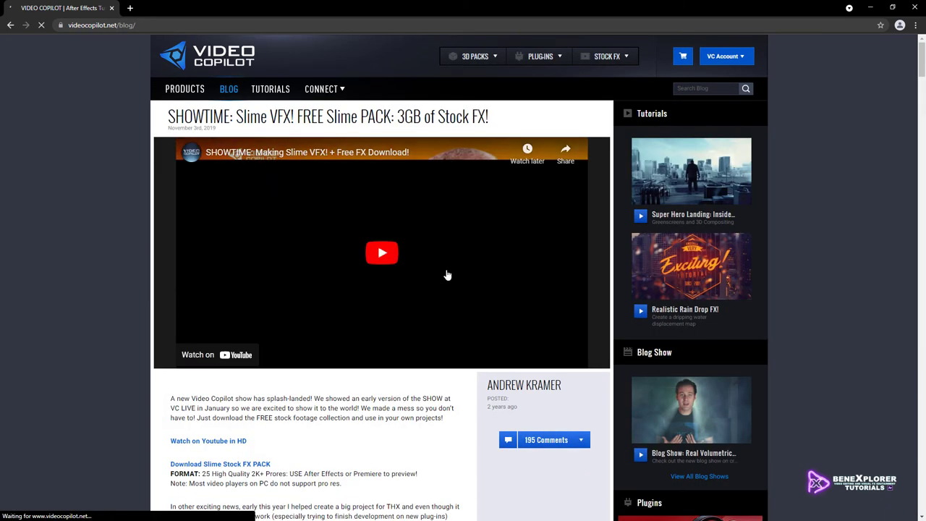
click(707, 88)
text(Sa)
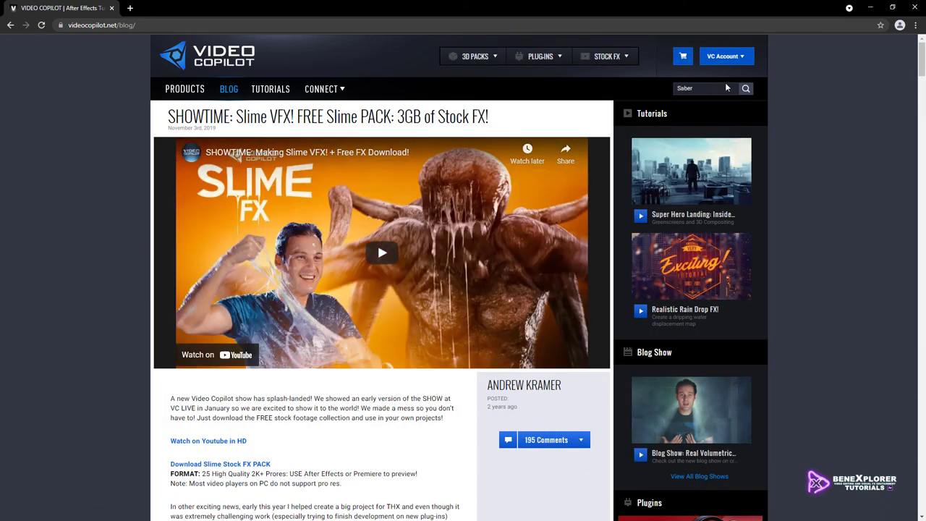
text(ber)
click(746, 88)
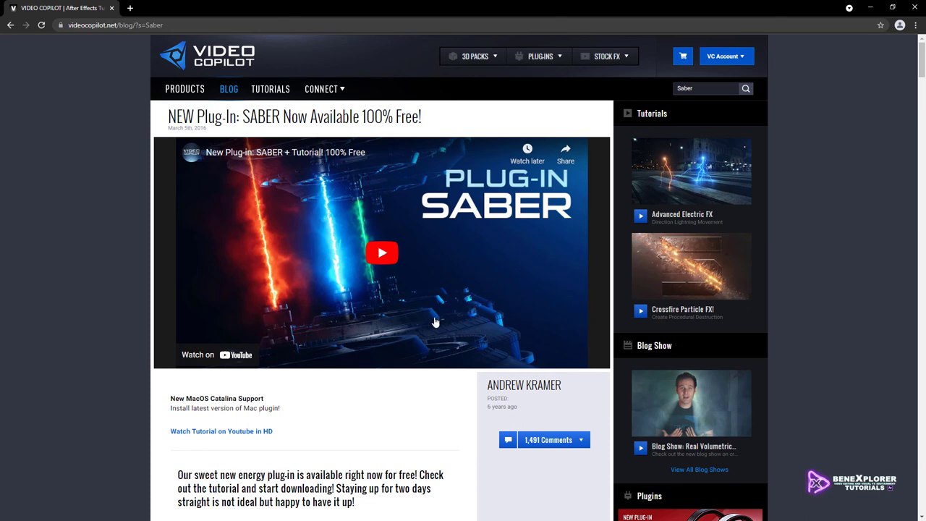
scroll(435, 321, down, 5)
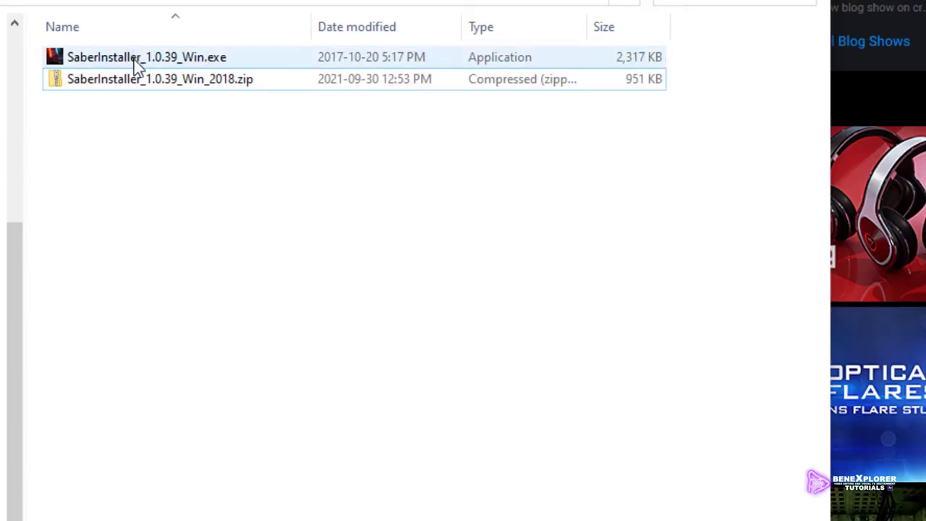
double_click(134, 59)
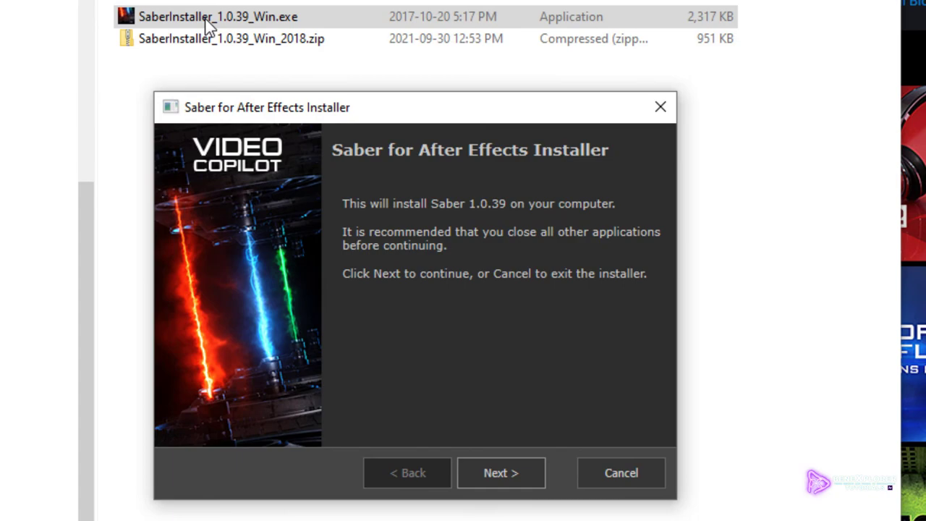
key(Return)
key(Return)
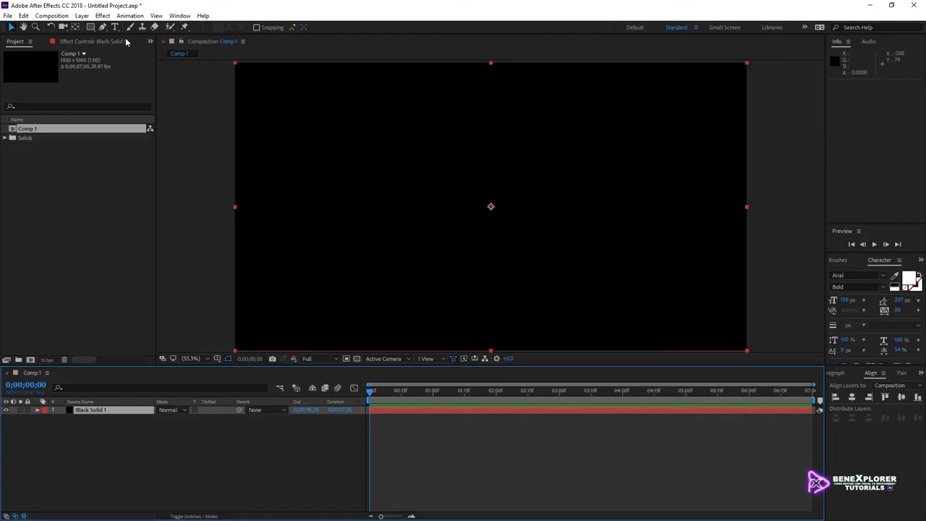
Step: Show the Effect > Video Copilot submenu listing Saber alongside Element and Optical Flares
click(103, 15)
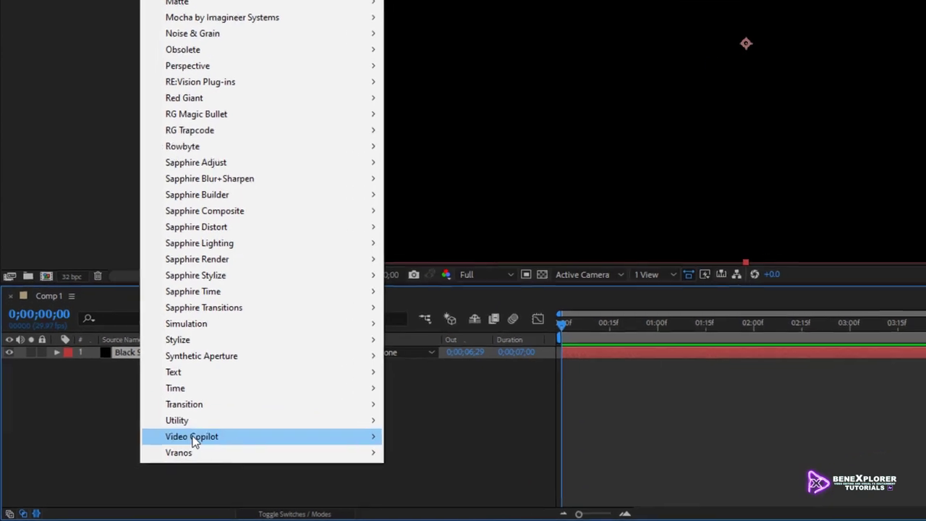
mouse_move(128, 467)
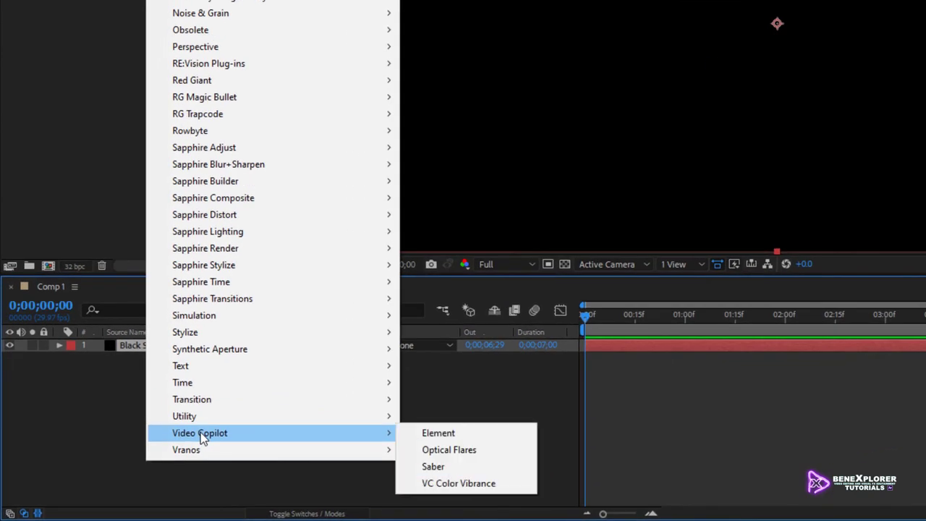